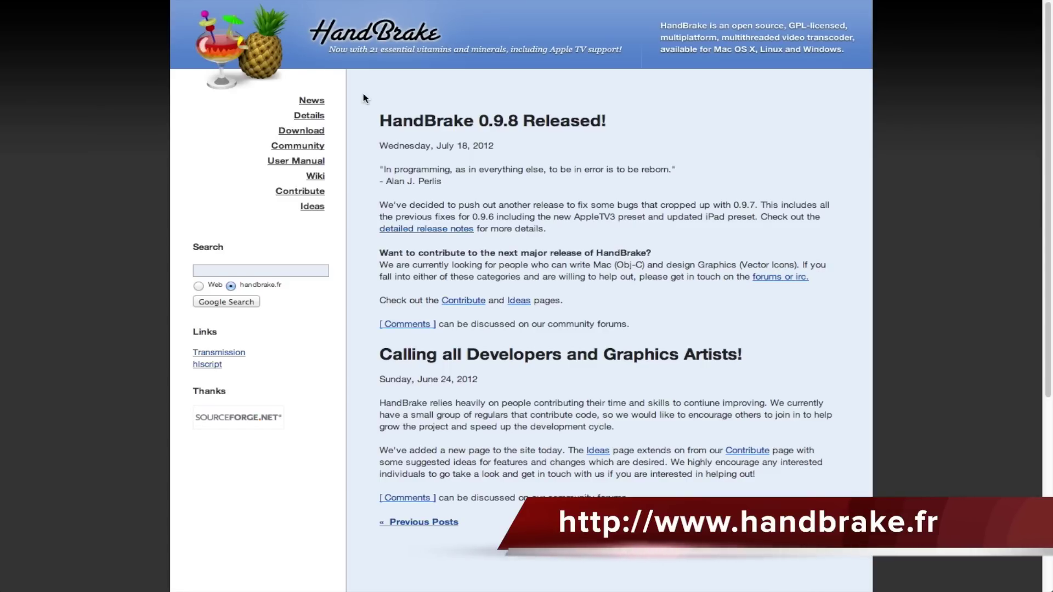
# View HandBrake's Download page with Mac, Windows and Ubuntu links, then dismiss the browser.
pyautogui.click(309, 131)
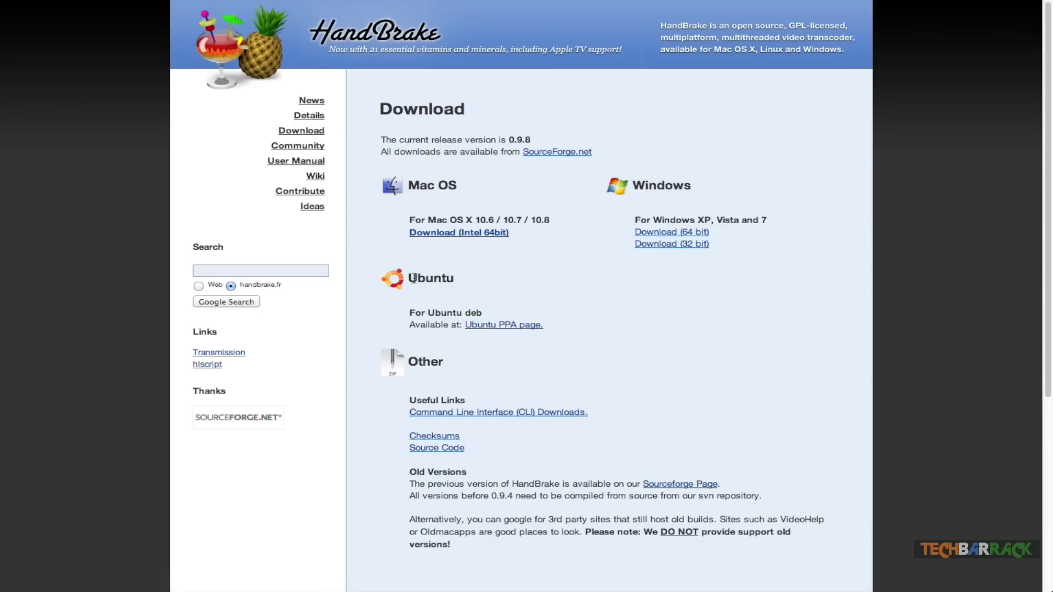
pyautogui.moveTo(412, 278); pyautogui.dragTo(504, 288)
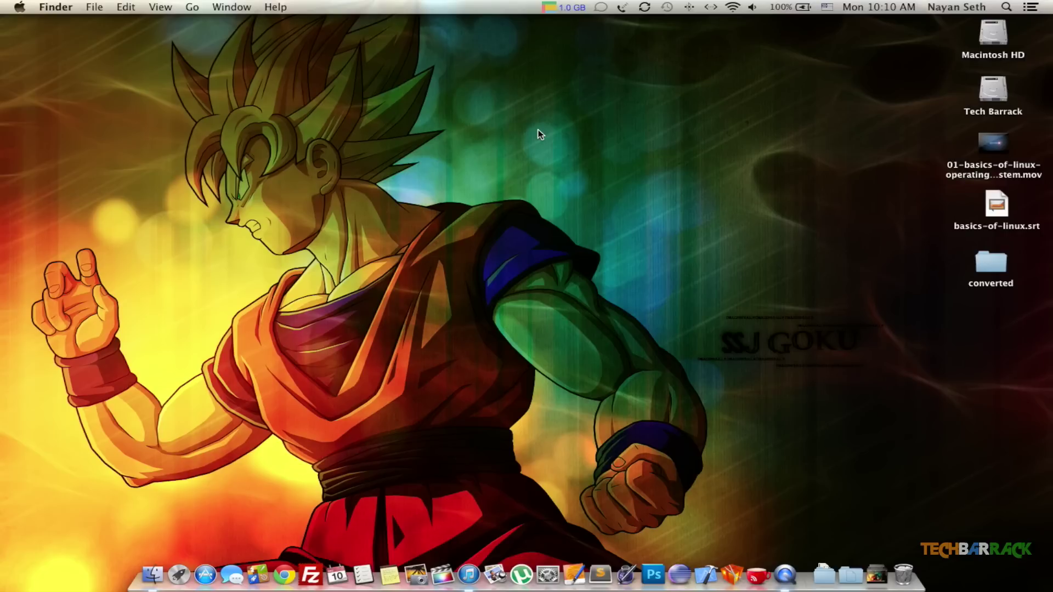
# Launch HandBrake through a Spotlight search and open HandBrake > Preferences.
pyautogui.click(1004, 7)
pyautogui.write('handbrake')
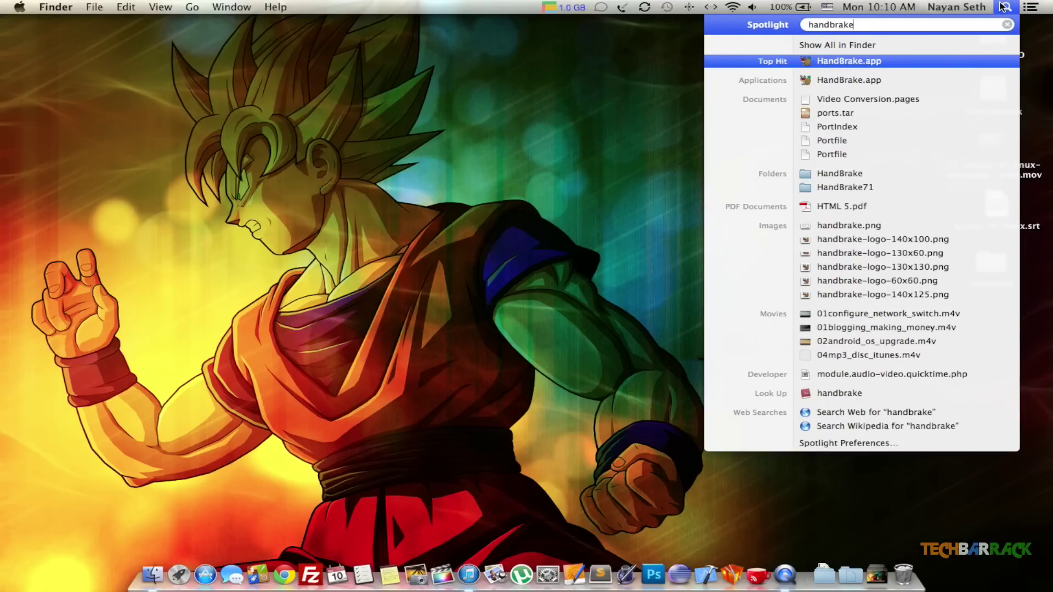
pyautogui.press('Return')
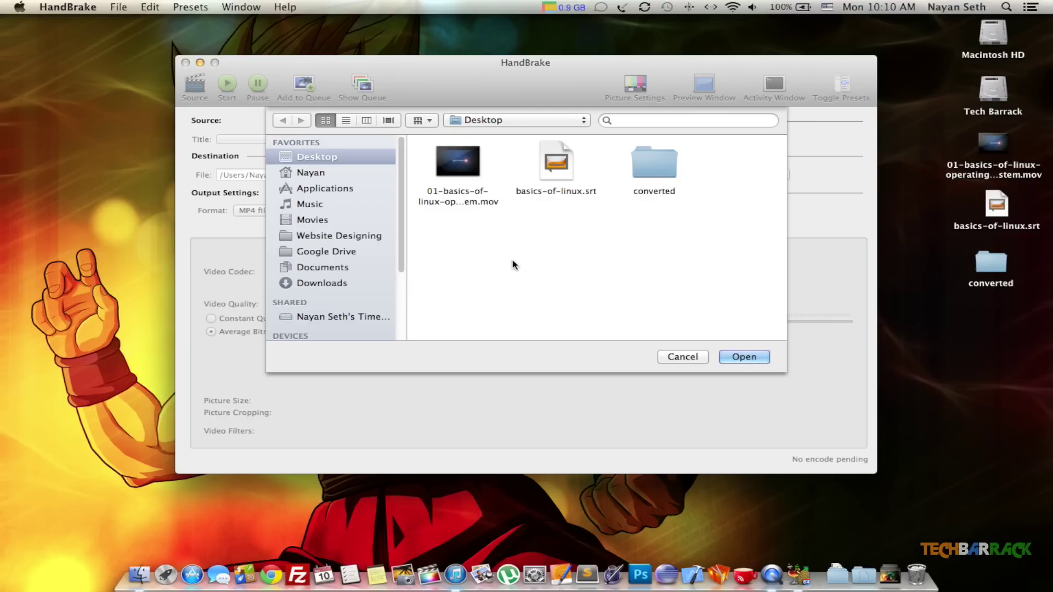
pyautogui.click(80, 11)
pyautogui.click(74, 58)
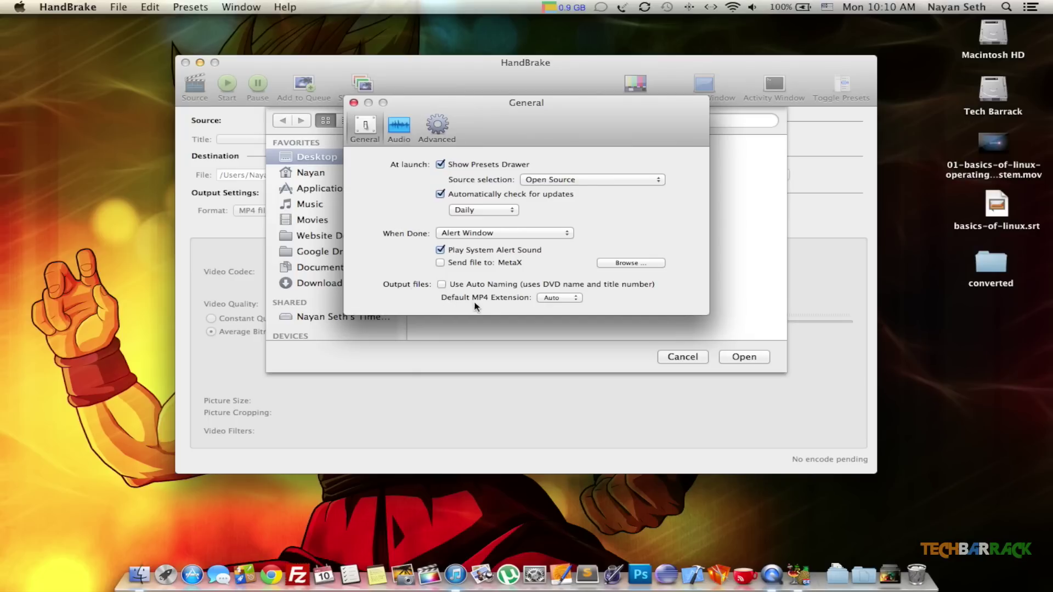
# Set Default MP4 Extension to .m4v and load 01-basics-of-linux-operating-system.mov from the Desktop.
pyautogui.click(557, 298)
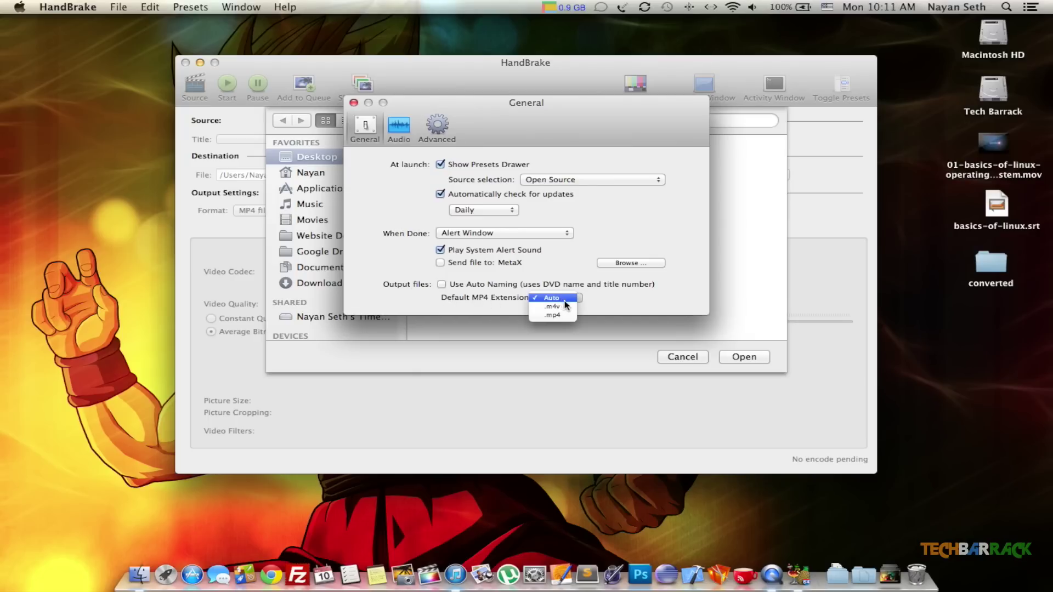
pyautogui.click(563, 306)
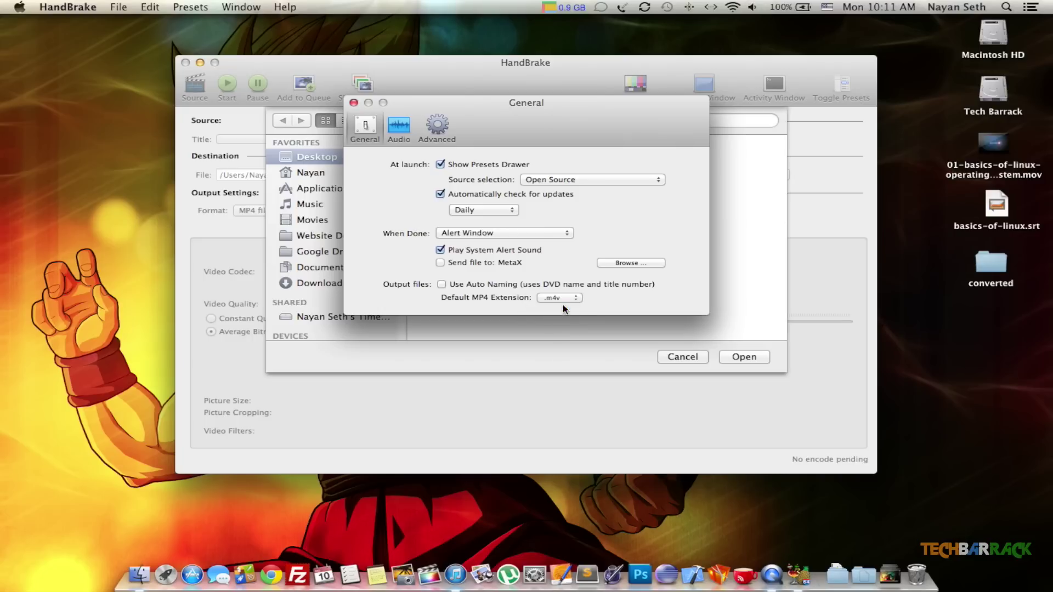
pyautogui.click(355, 104)
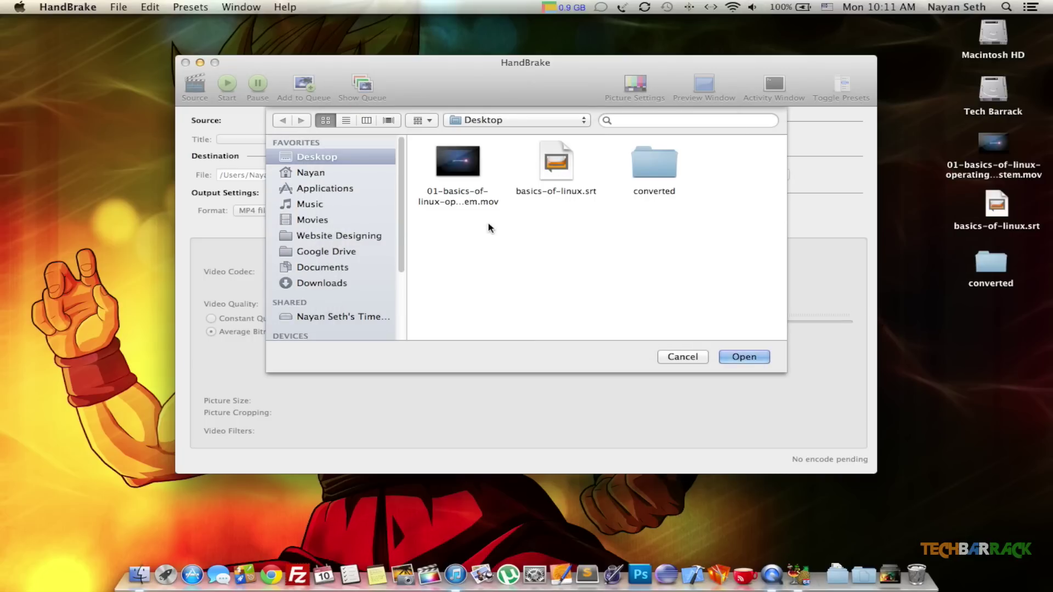
pyautogui.doubleClick(469, 201)
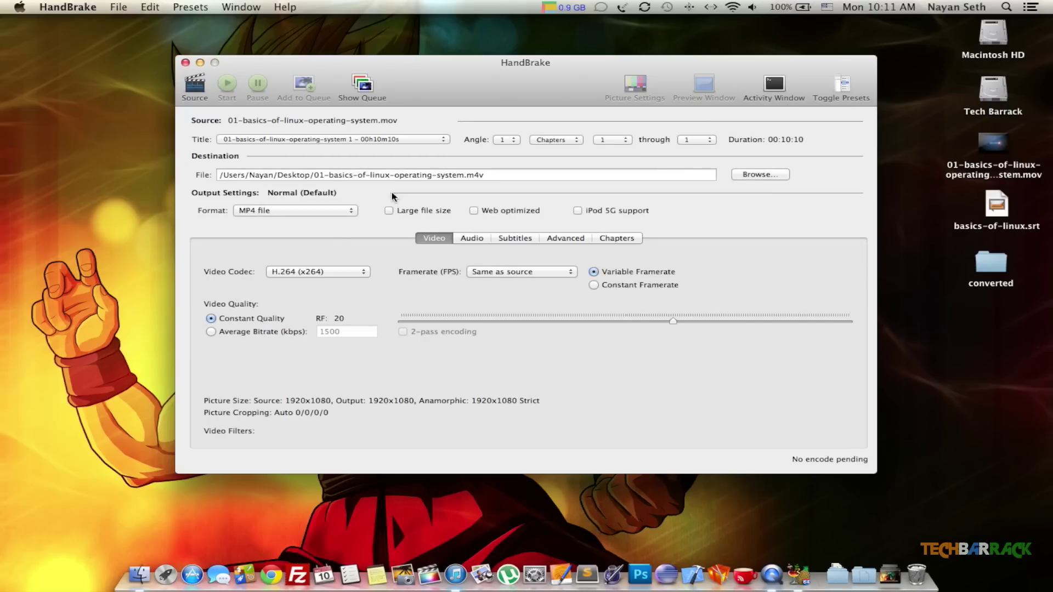
# Apply the Devices > iPad preset for H.264 at RF 20, scaled to 1280x720.
pyautogui.click(845, 92)
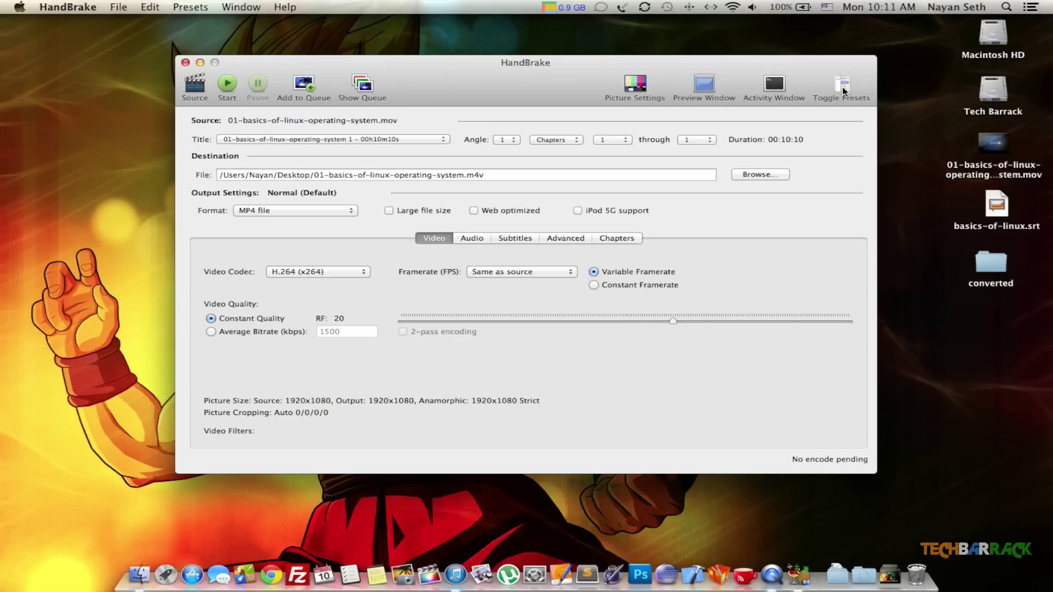
pyautogui.click(845, 91)
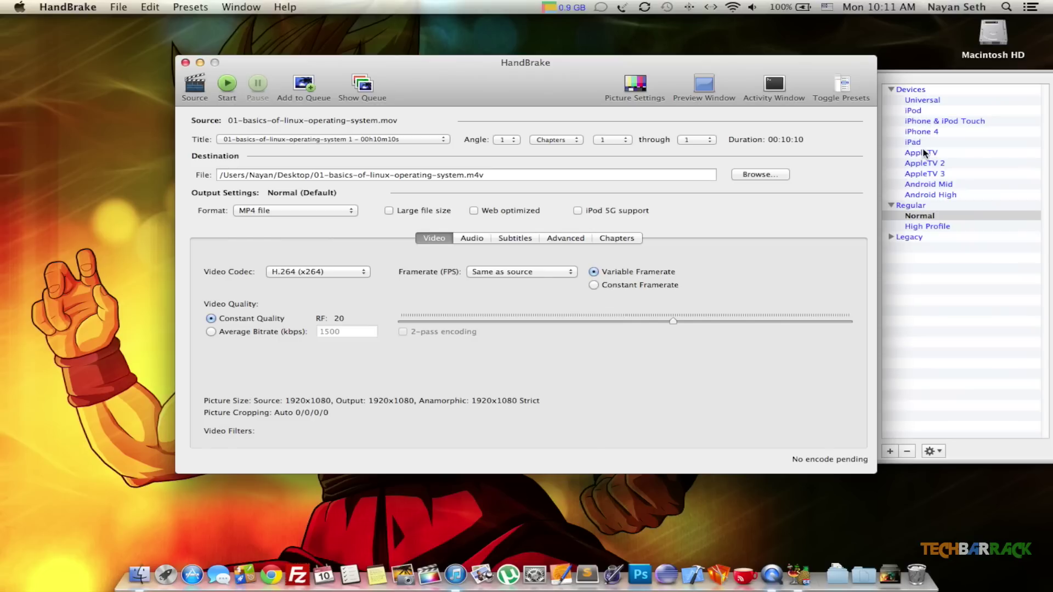
pyautogui.click(920, 142)
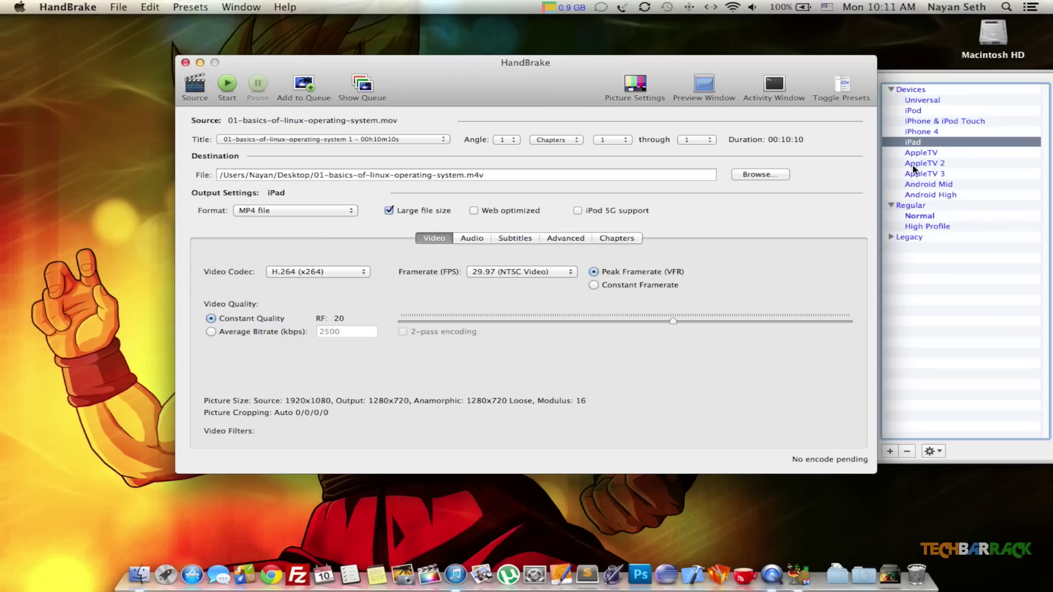
# Add basics-of-linux.srt as an external English subtitle track.
pyautogui.click(507, 237)
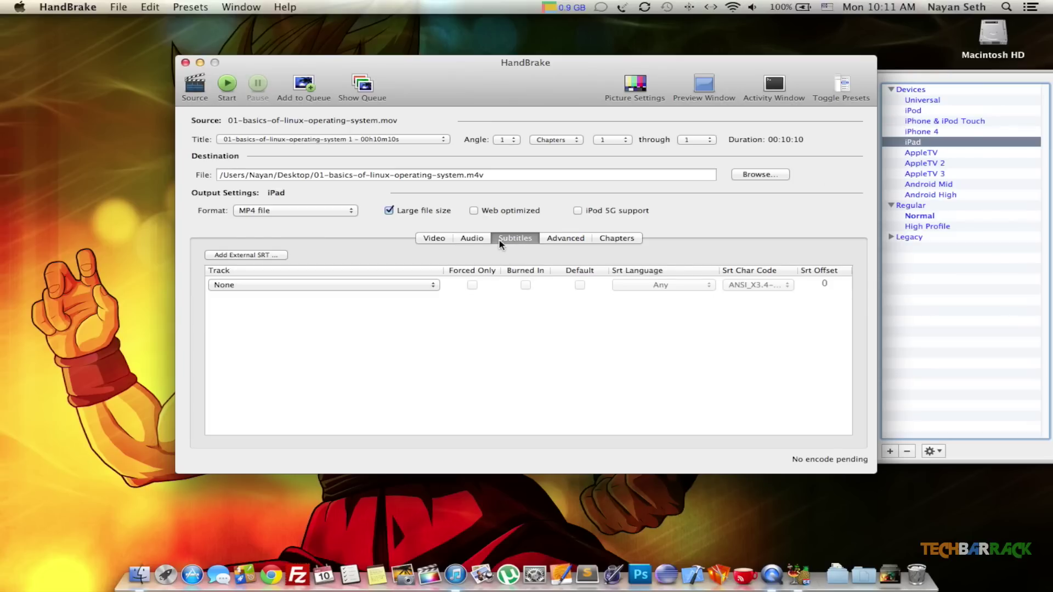
pyautogui.click(243, 255)
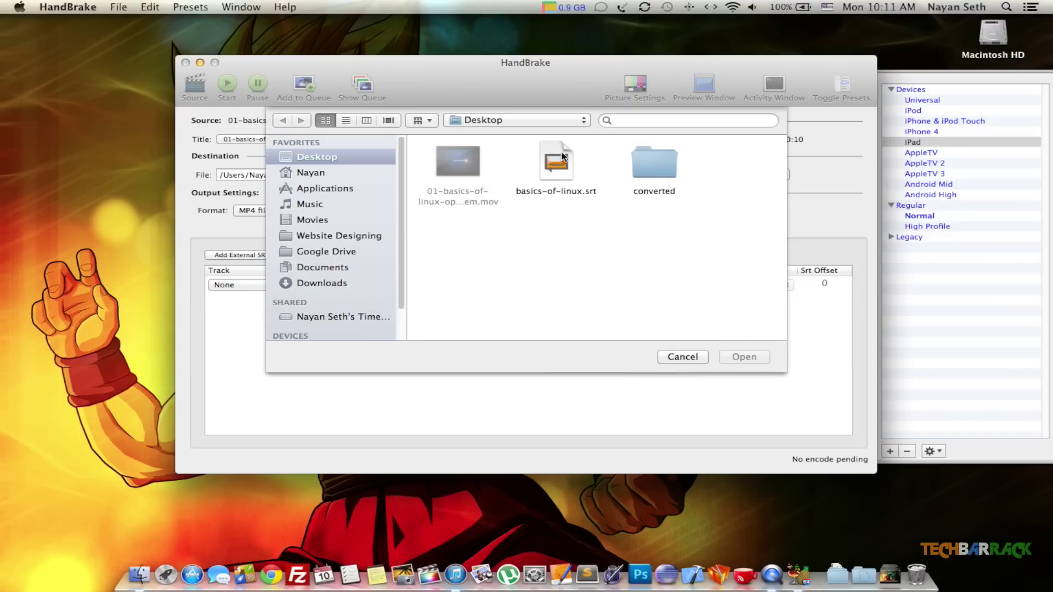
pyautogui.doubleClick(557, 173)
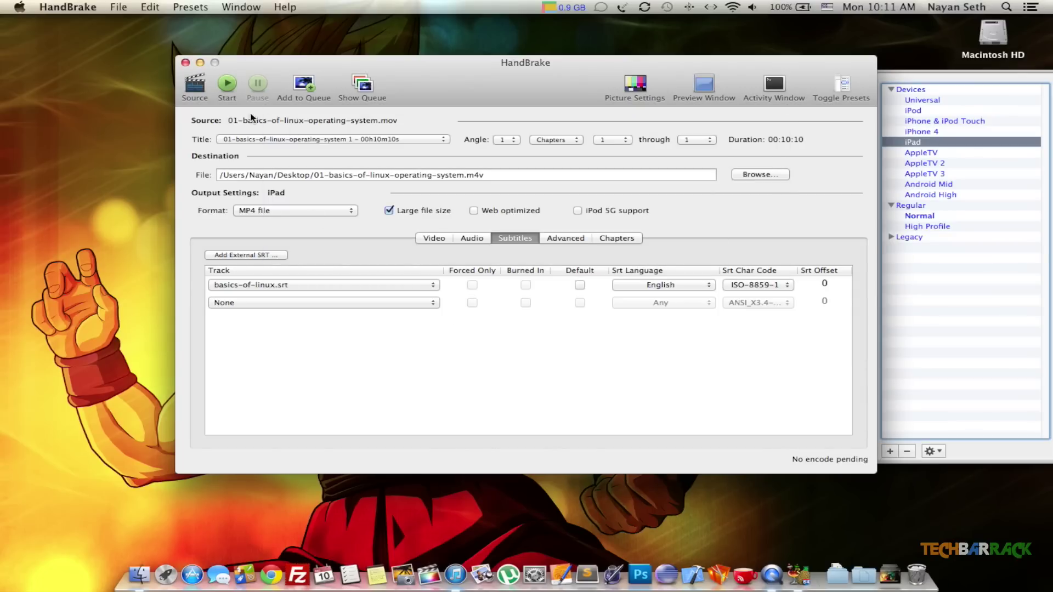
# Bring HandBrake back to the front and start encoding the video to .m4v.
pyautogui.press('super+Tab')
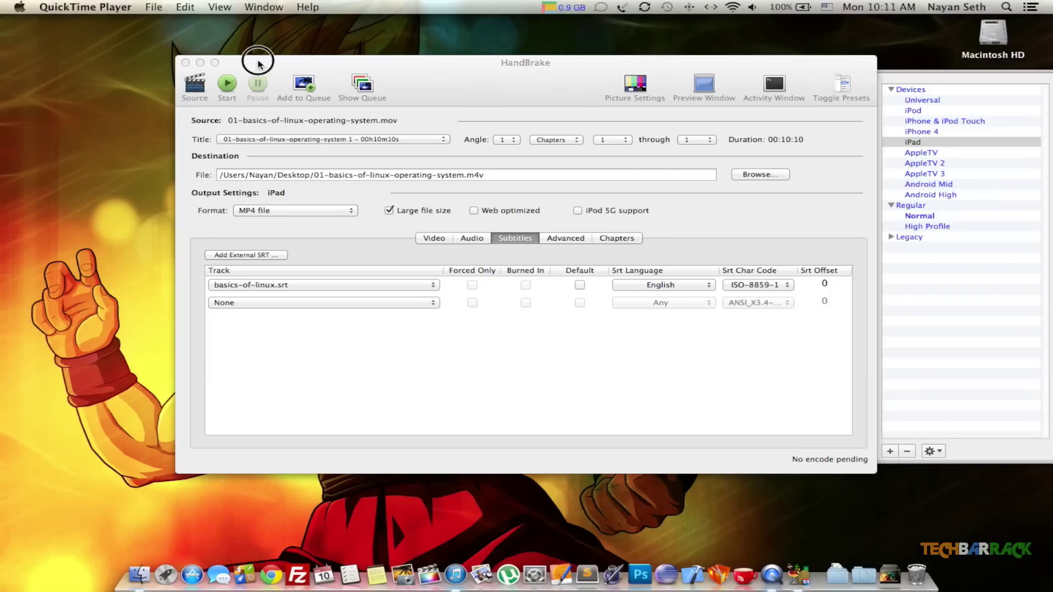
pyautogui.click(257, 61)
pyautogui.click(227, 84)
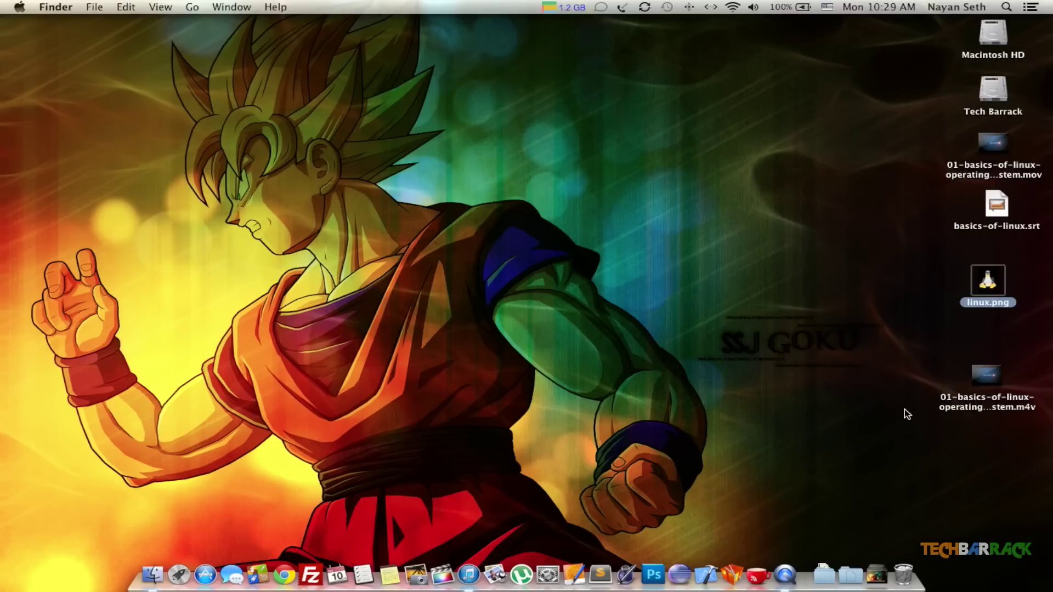
pyautogui.moveTo(892, 355); pyautogui.dragTo(1040, 438)
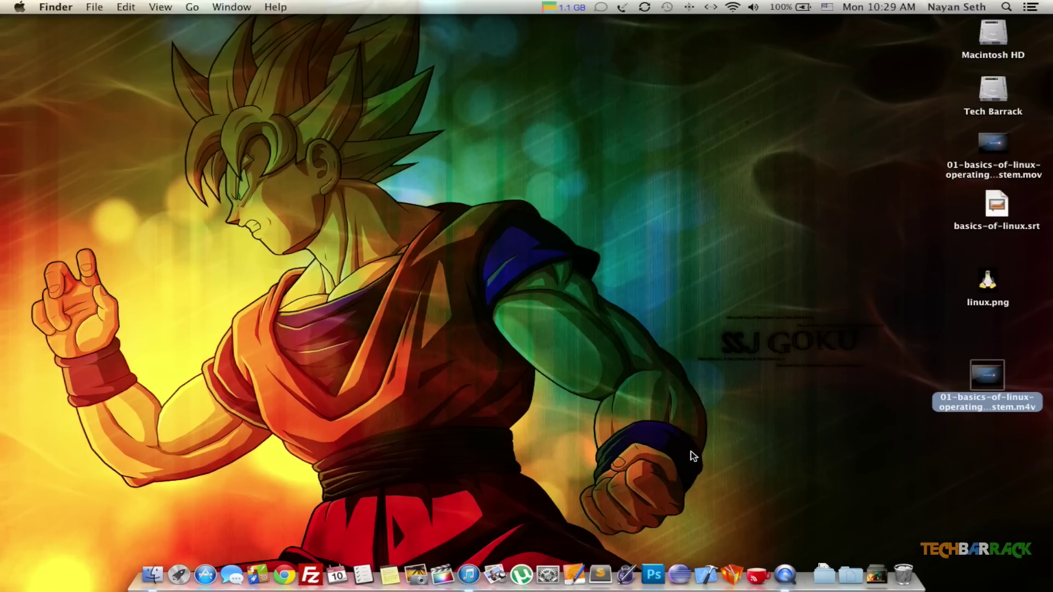
# Show the Movies library in iTunes, then hide iTunes to reach the desktop files.
pyautogui.click(460, 567)
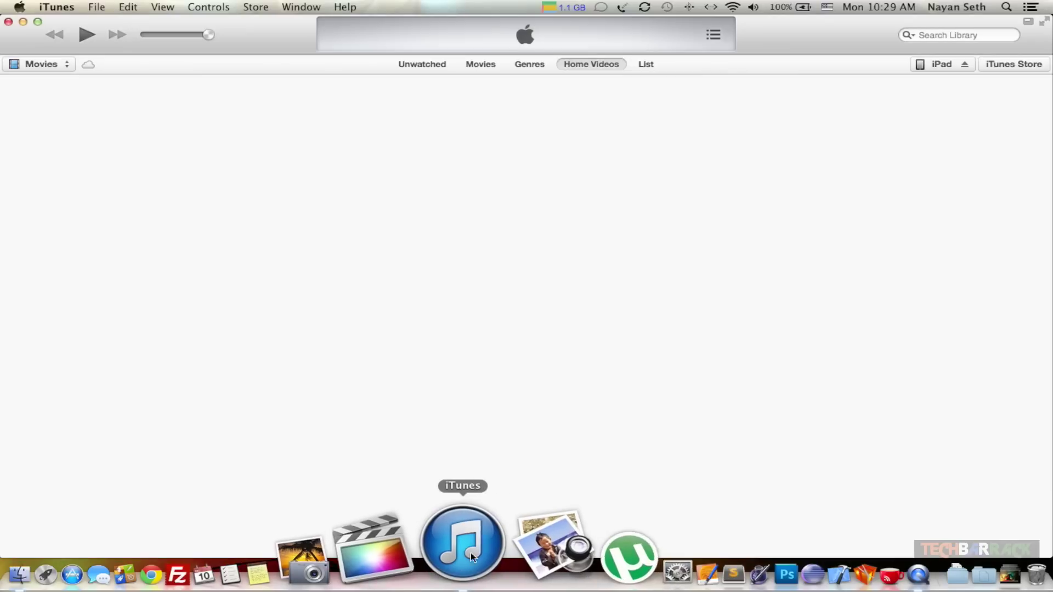
pyautogui.click(59, 65)
pyautogui.click(61, 66)
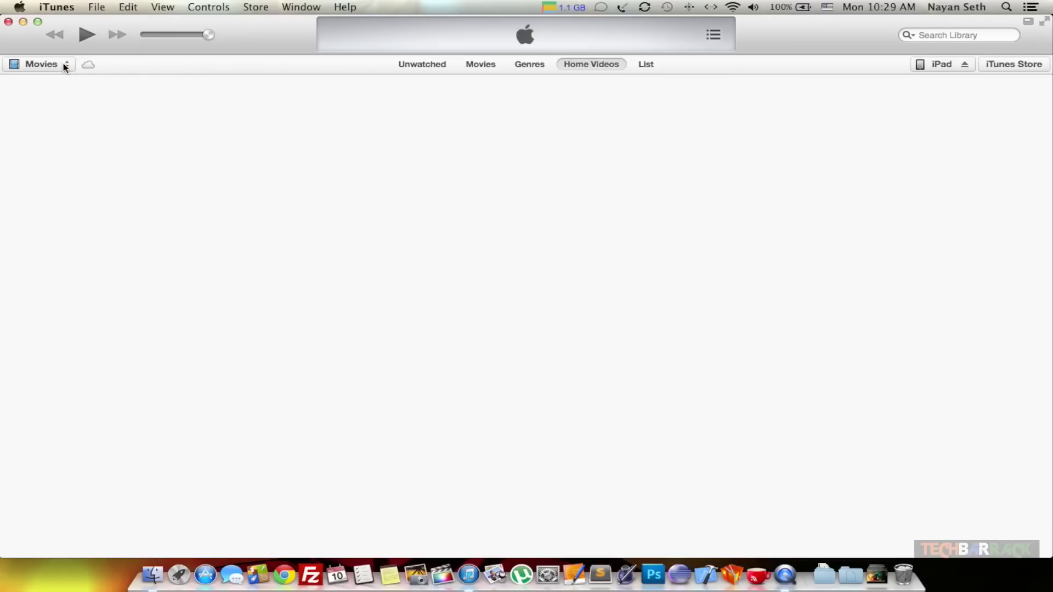
pyautogui.press('super+w')
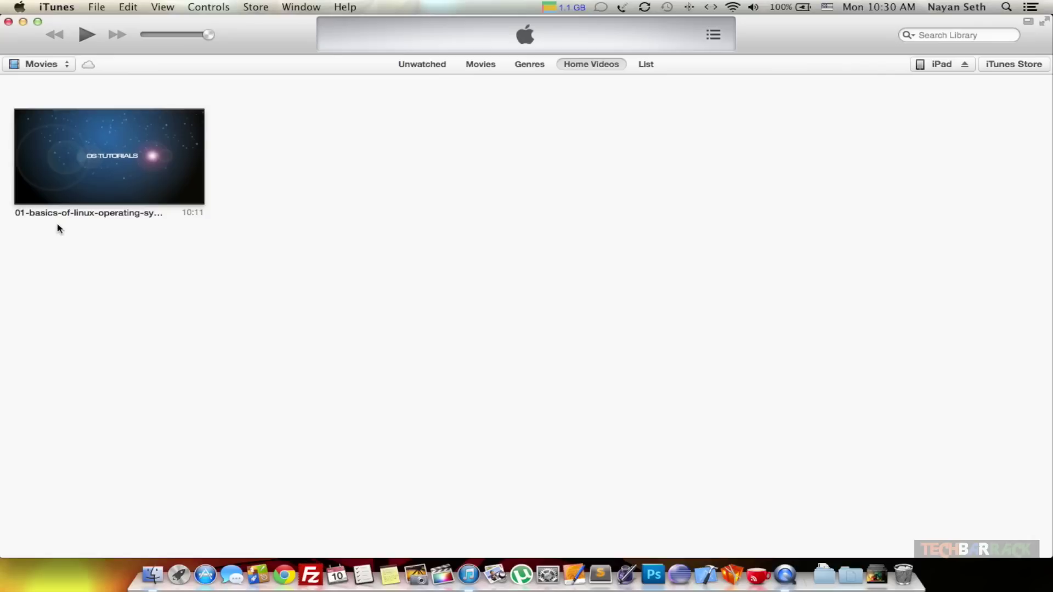
# Open Get Info for the imported 01-basics-of-linux video.
pyautogui.rightClick(69, 193)
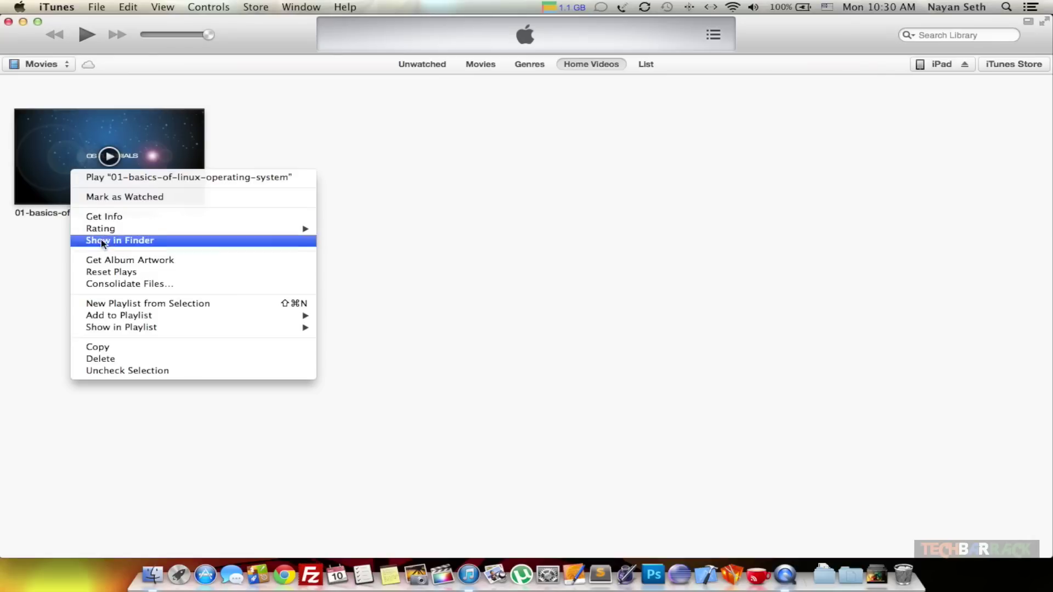
pyautogui.click(39, 187)
pyautogui.rightClick(39, 188)
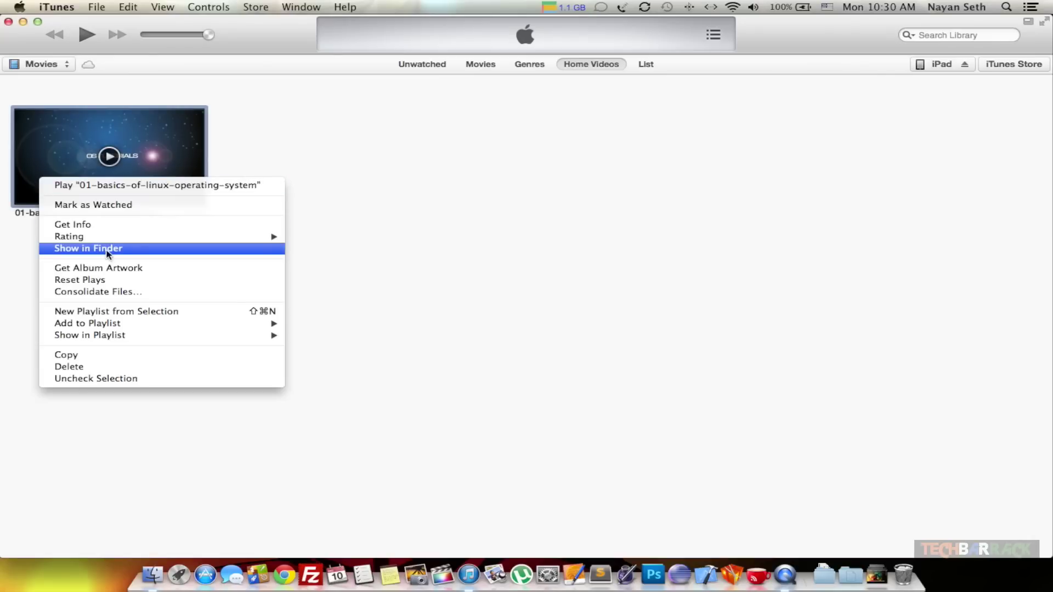
pyautogui.click(105, 225)
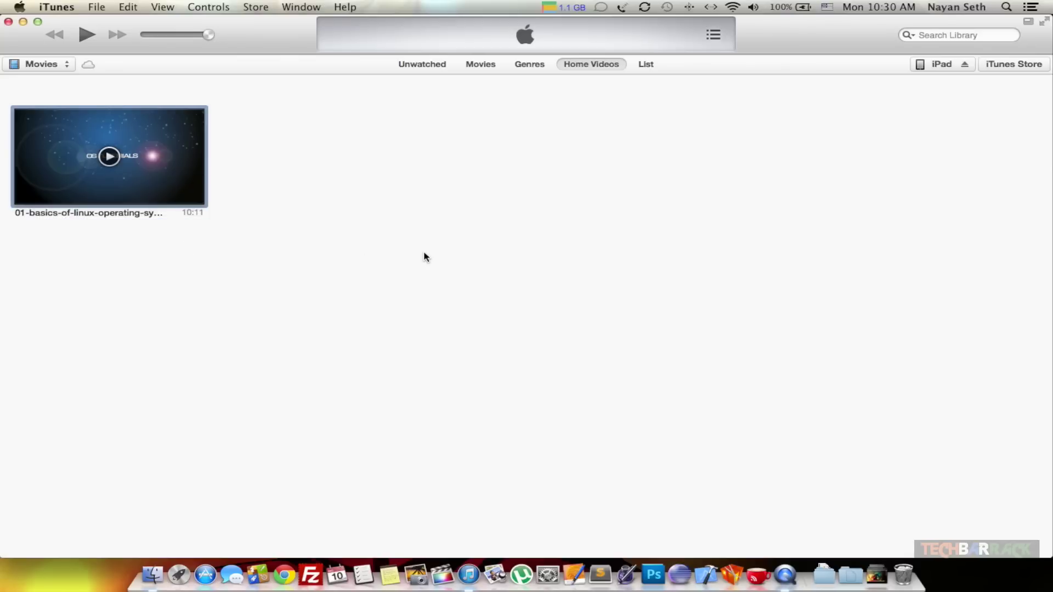
# Enter name 'Basics Of Linux', artist and album artist, then begin the Education genre.
pyautogui.click(550, 102)
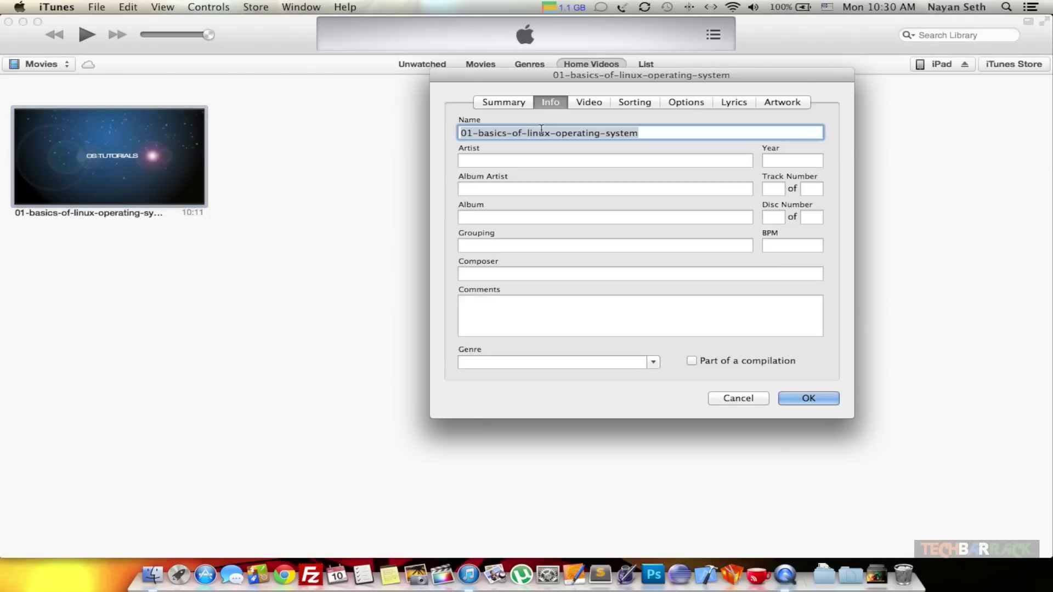
pyautogui.write('Basics')
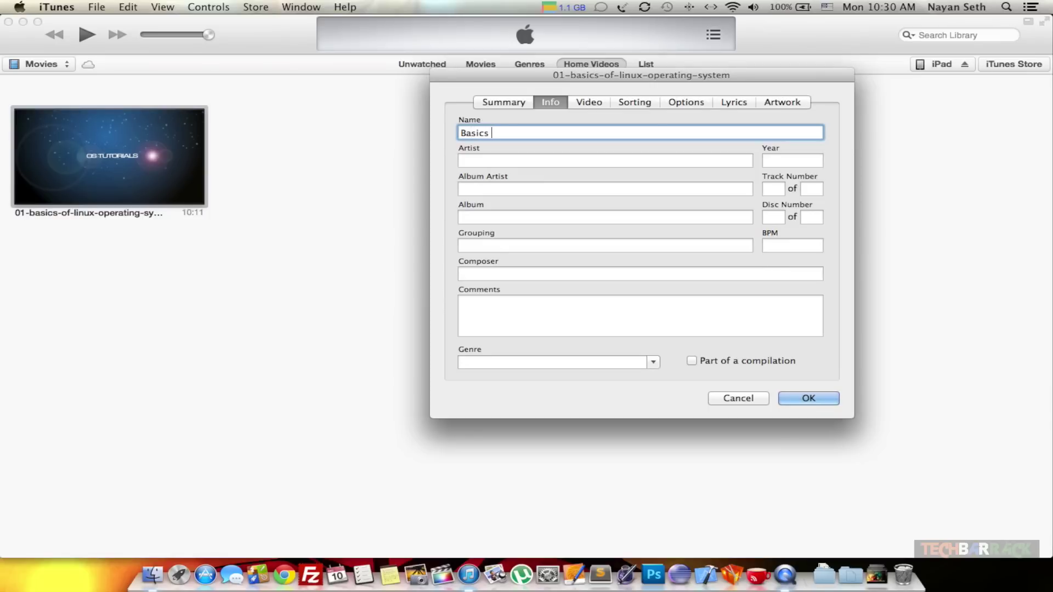
pyautogui.write('ux')
pyautogui.press('Tab')
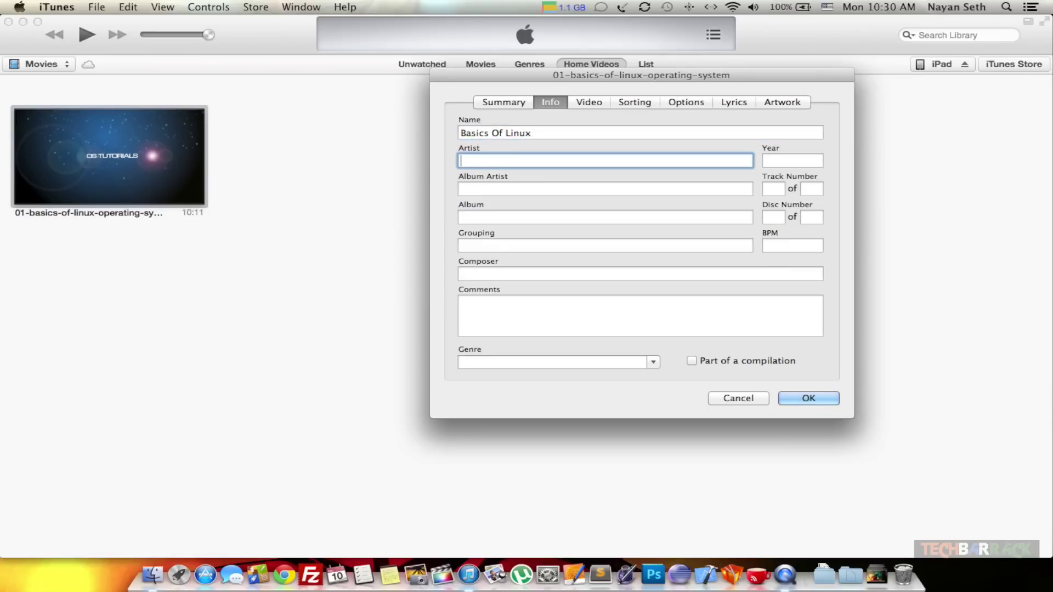
pyautogui.write('Nayan Seth')
pyautogui.press('Tab')
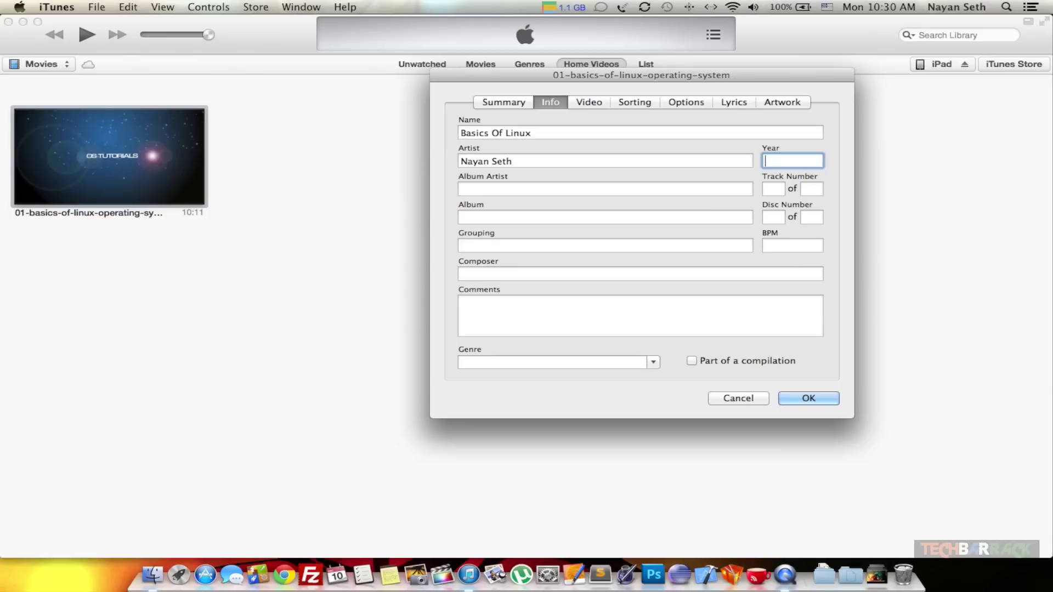
pyautogui.press('Tab')
pyautogui.write('Nayan S')
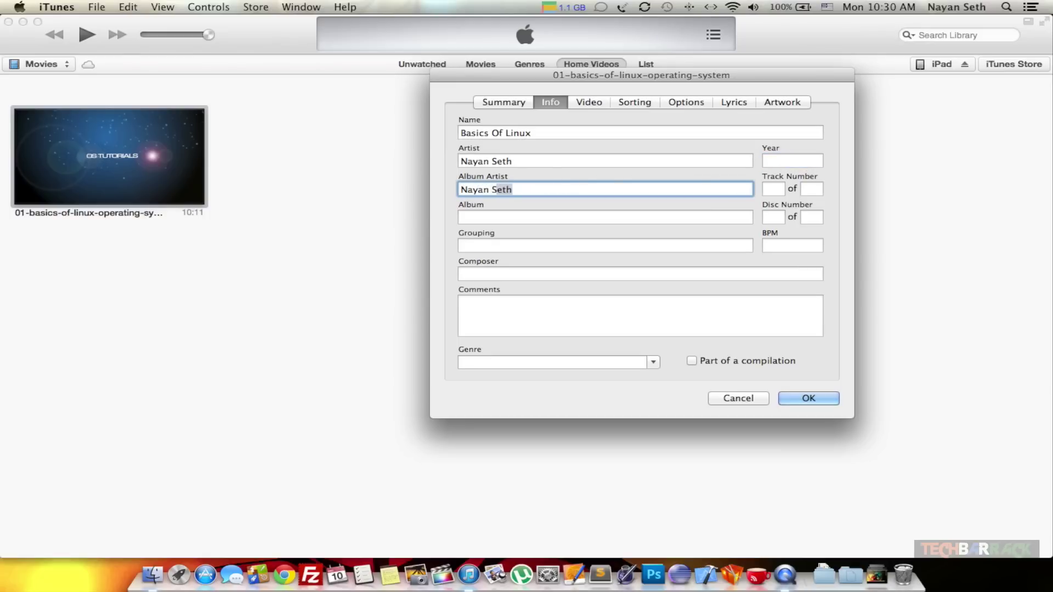
pyautogui.press('Tab')
pyautogui.press('Tab')
pyautogui.press('Tab')
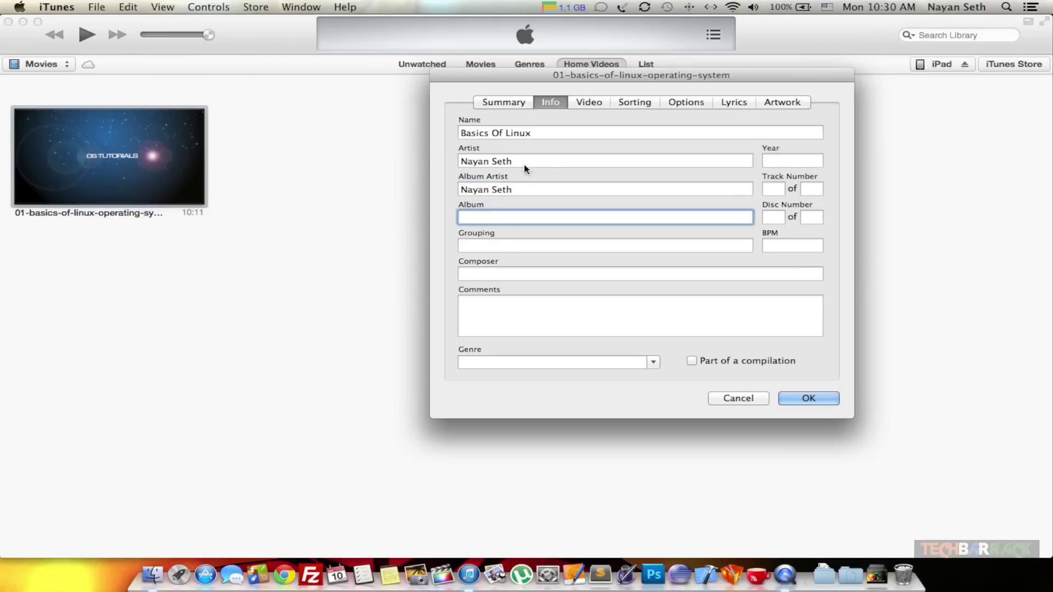
pyautogui.click(501, 362)
pyautogui.write('Education')
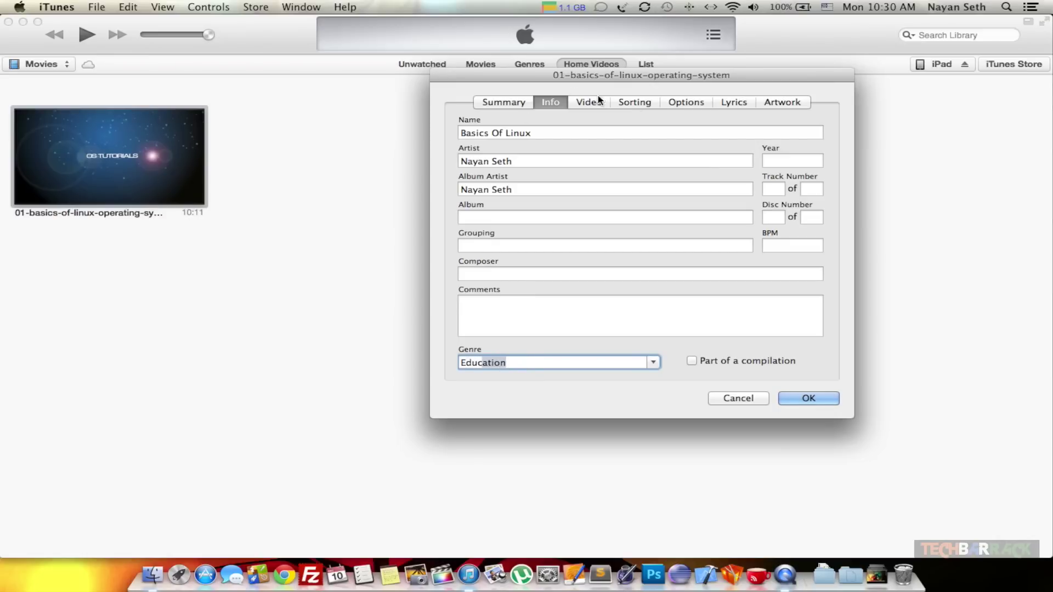
# Drop linux.png from the desktop into the Artwork box and save the details.
pyautogui.click(781, 103)
pyautogui.press('super+h')
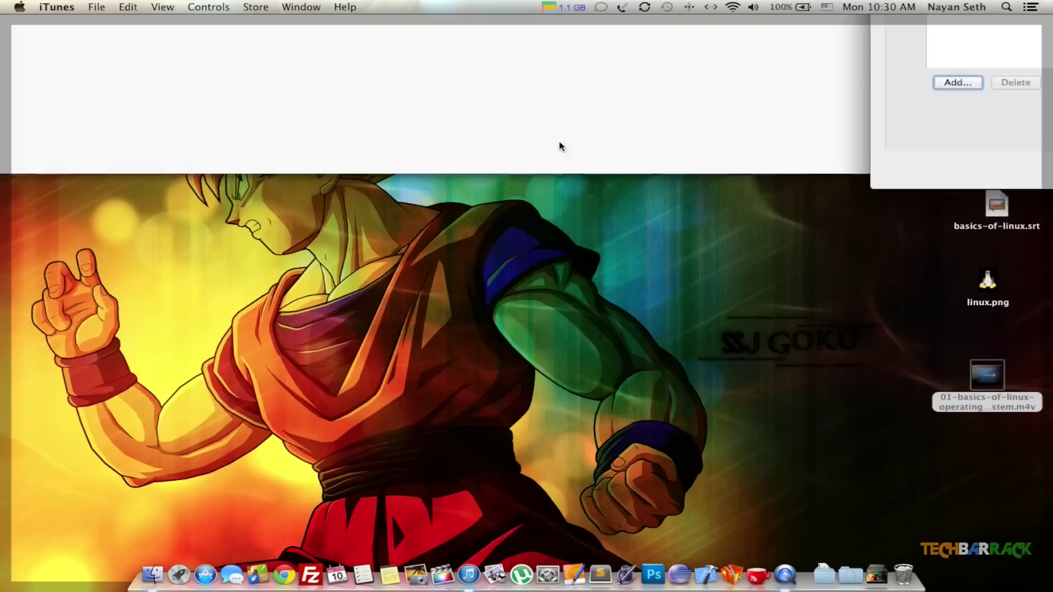
pyautogui.moveTo(988, 283); pyautogui.dragTo(598, 228)
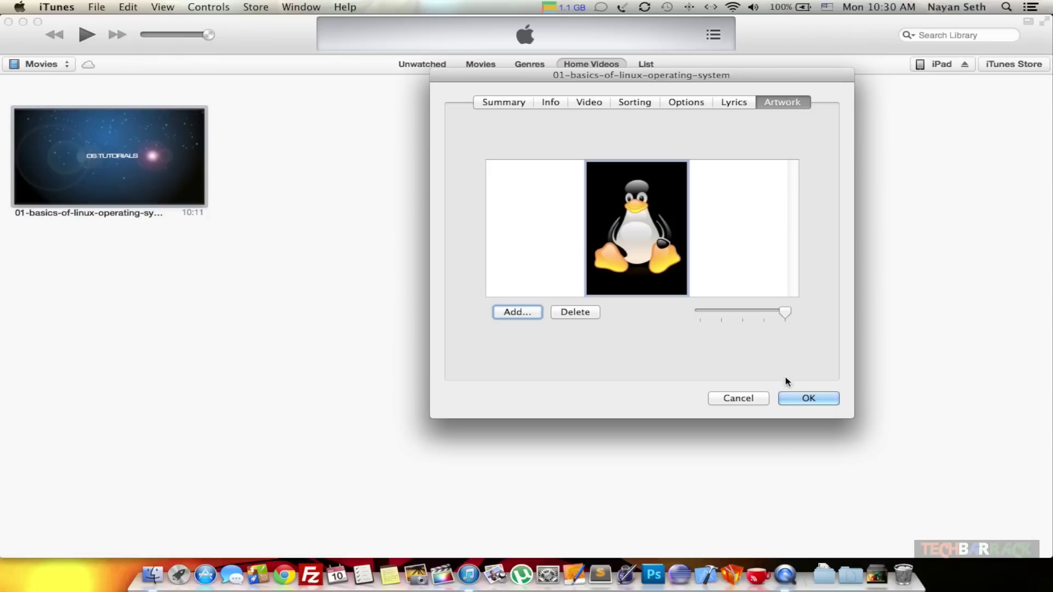
pyautogui.click(809, 398)
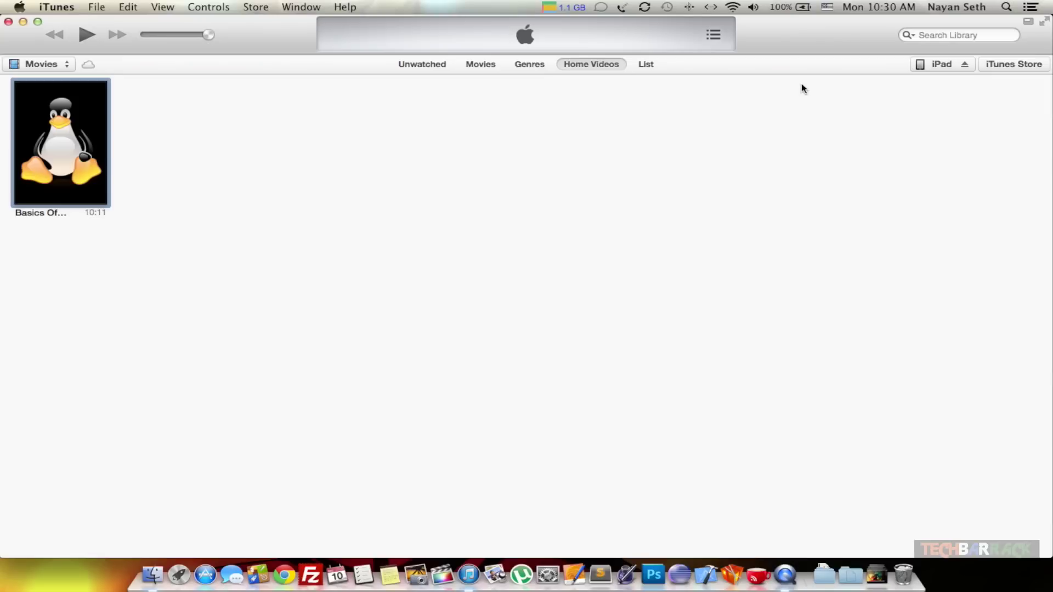
# Open the iPad's Movies sync settings, which include all movies, and start the sync.
pyautogui.click(920, 68)
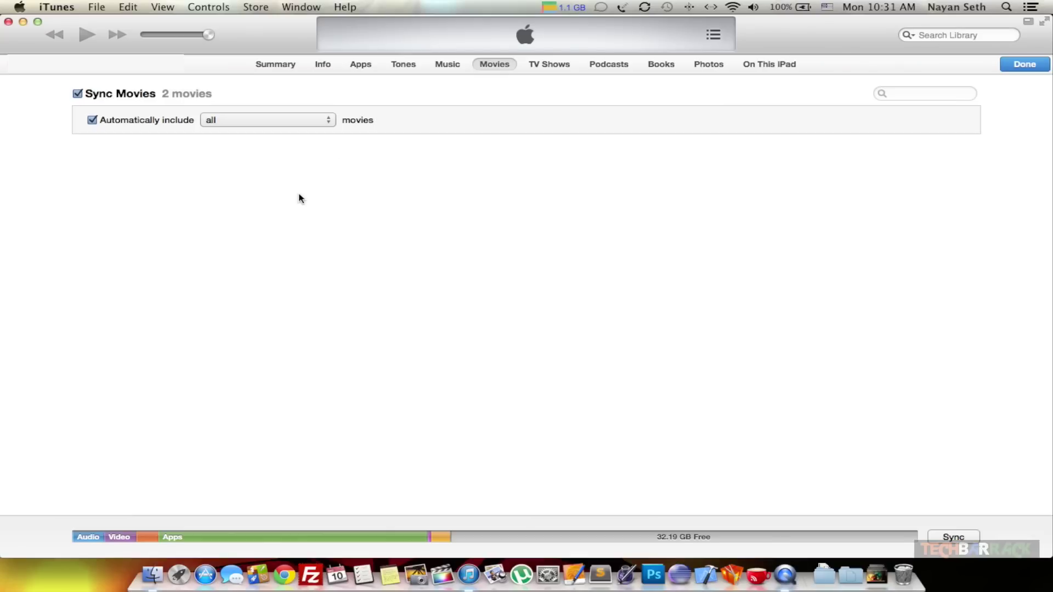
pyautogui.click(954, 536)
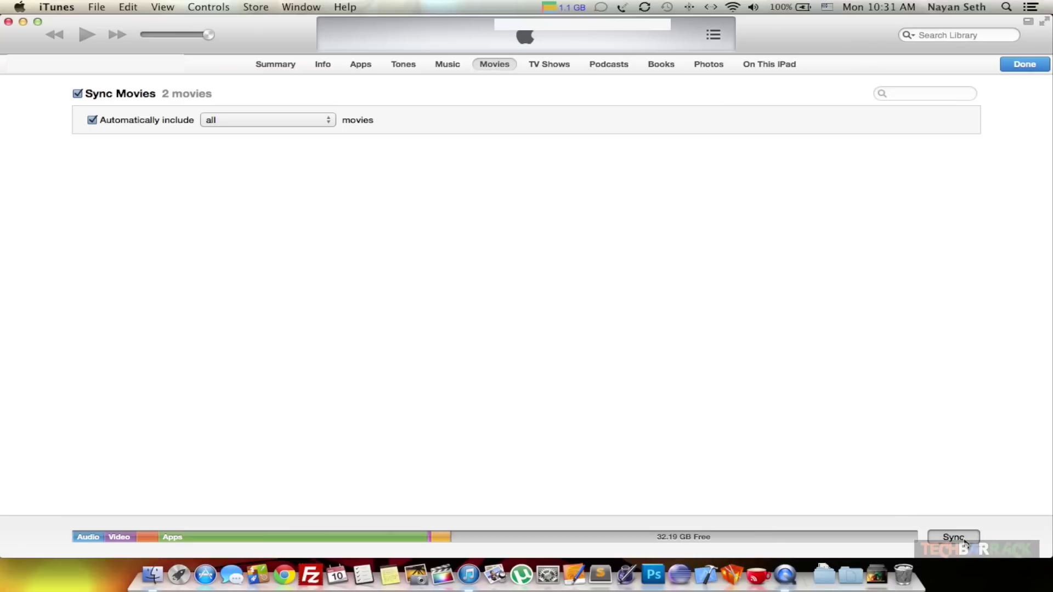